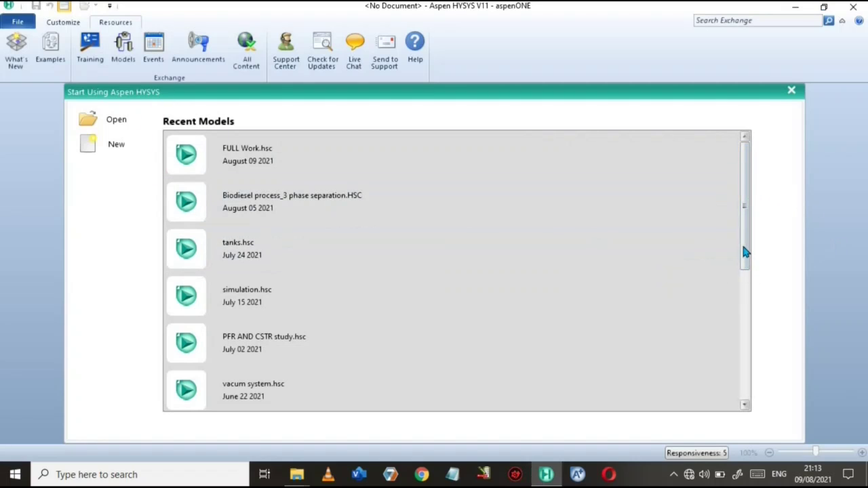
{"action": "scroll", "coordinate": [746, 294], "scroll_direction": "down", "scroll_amount": 2}
{"action": "scroll", "coordinate": [746, 333], "scroll_direction": "down", "scroll_amount": 1}
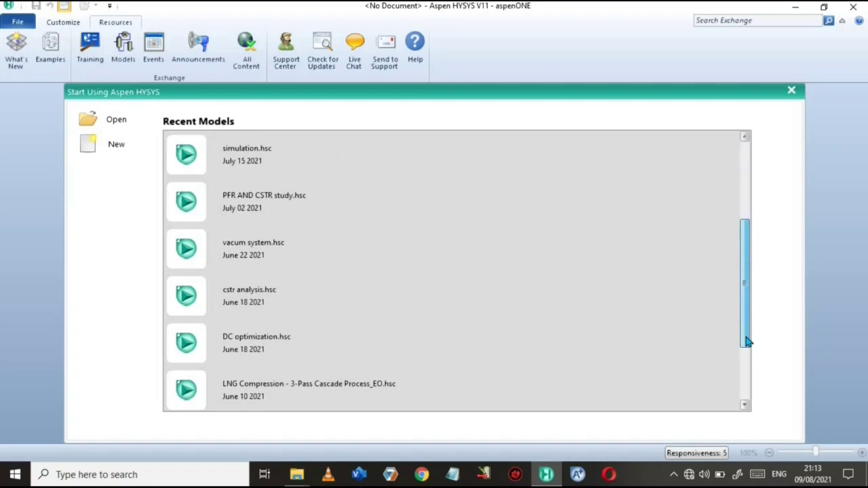
{"action": "scroll", "coordinate": [746, 346], "scroll_direction": "up", "scroll_amount": 3}
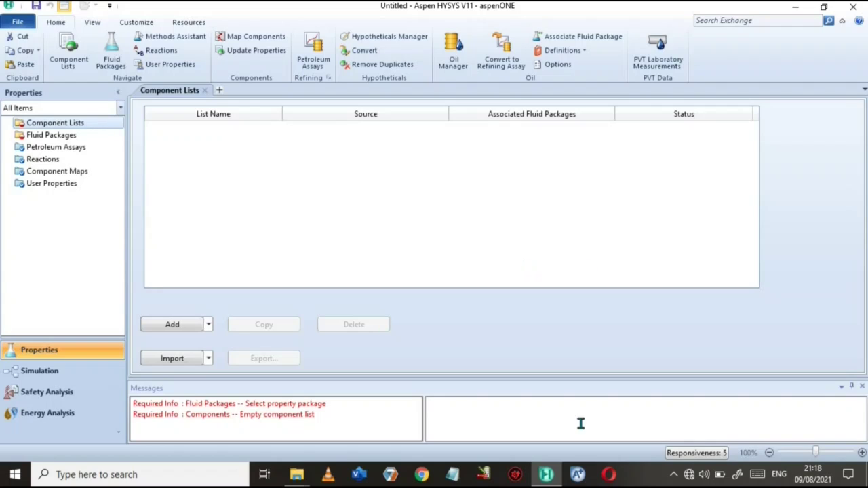
Create a new component list, search the pure components for water and add H2O to it.
{"action": "left_click", "coordinate": [190, 327]}
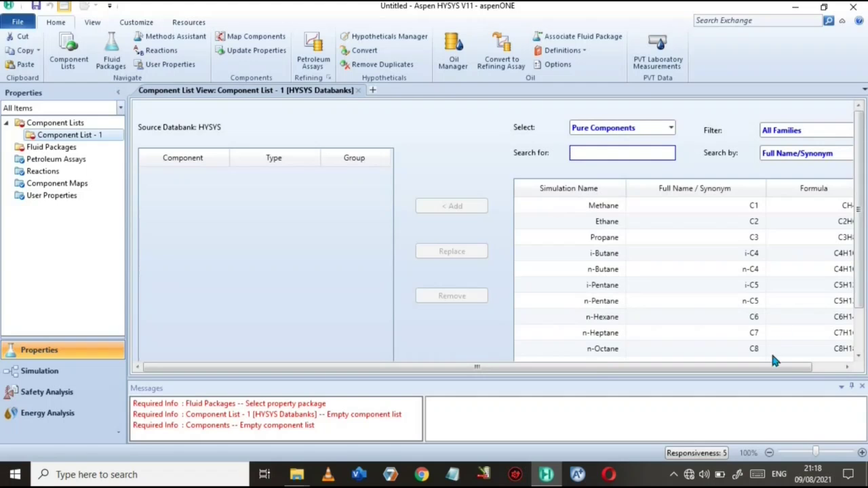
{"action": "left_click_drag", "start_coordinate": [769, 369], "coordinate": [785, 368]}
{"action": "left_click_drag", "start_coordinate": [844, 195], "coordinate": [821, 184]}
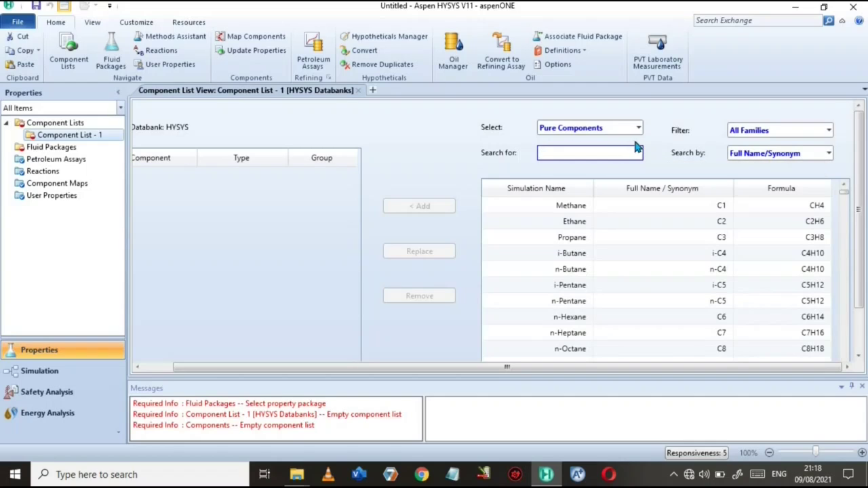
{"action": "type", "text": "water"}
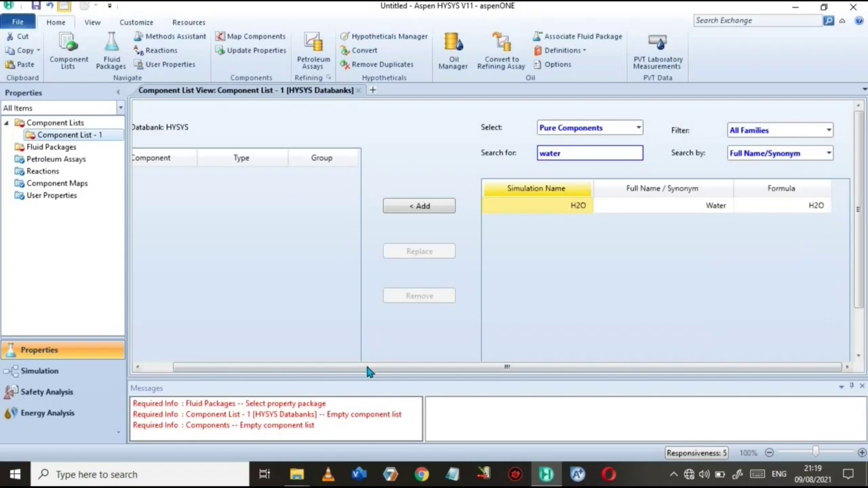
{"action": "left_click_drag", "start_coordinate": [368, 367], "coordinate": [337, 367]}
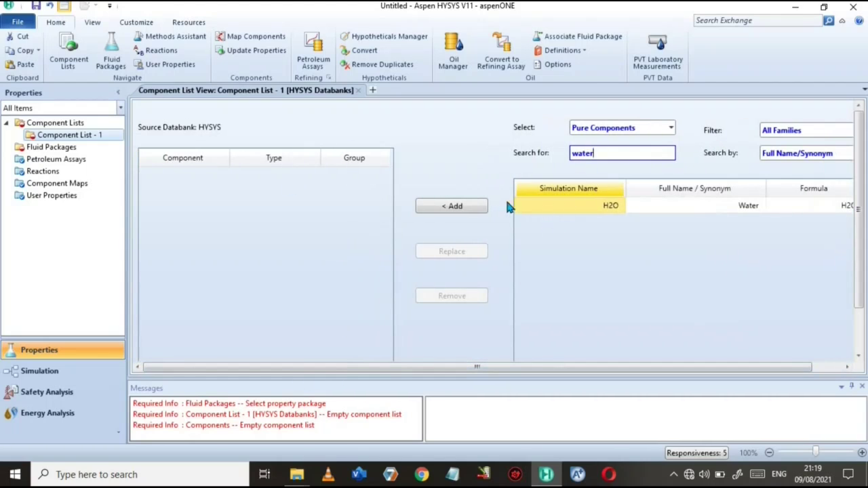
{"action": "left_click", "coordinate": [450, 207]}
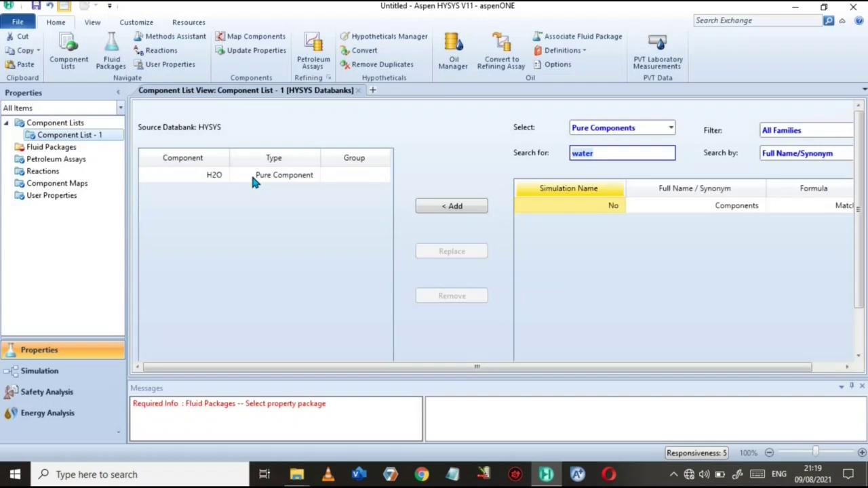
Search the pure components for air and add Air to the component list.
{"action": "left_click", "coordinate": [600, 154]}
{"action": "type", "text": "air"}
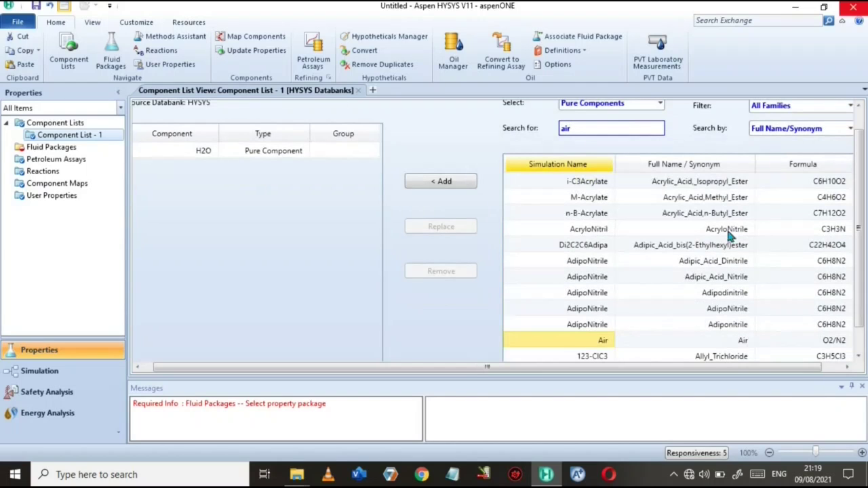
{"action": "double_click", "coordinate": [604, 341]}
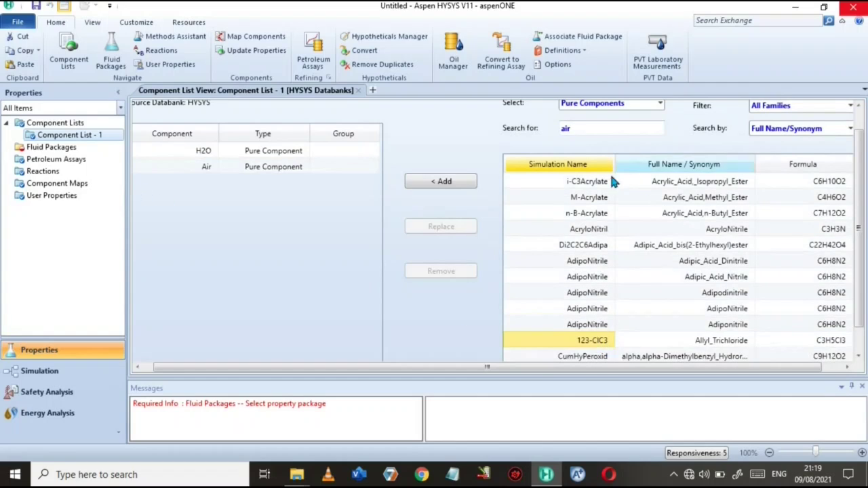
Search the pure components for CO and add it to the component list.
{"action": "double_click", "coordinate": [574, 130]}
{"action": "key", "text": "BackSpace"}
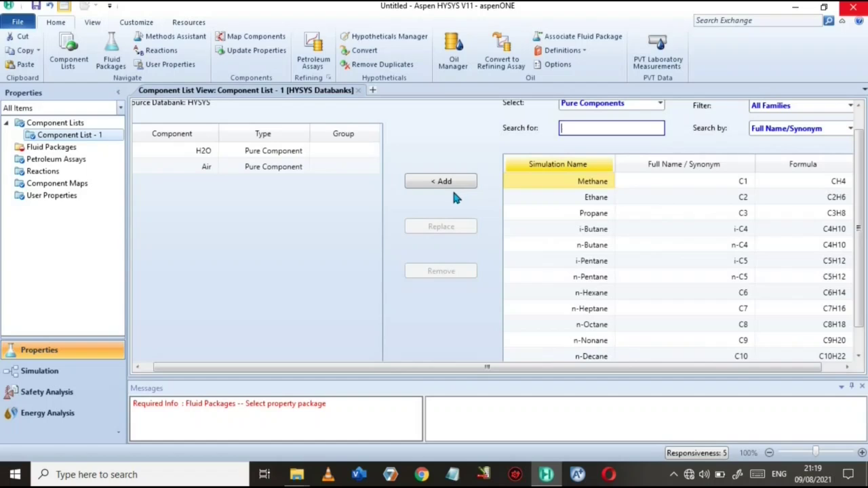
{"action": "type", "text": "co"}
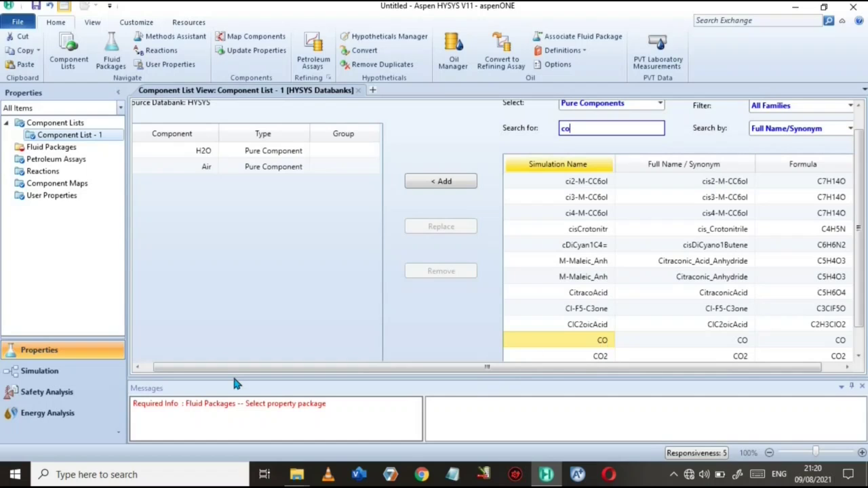
{"action": "key", "text": "Return"}
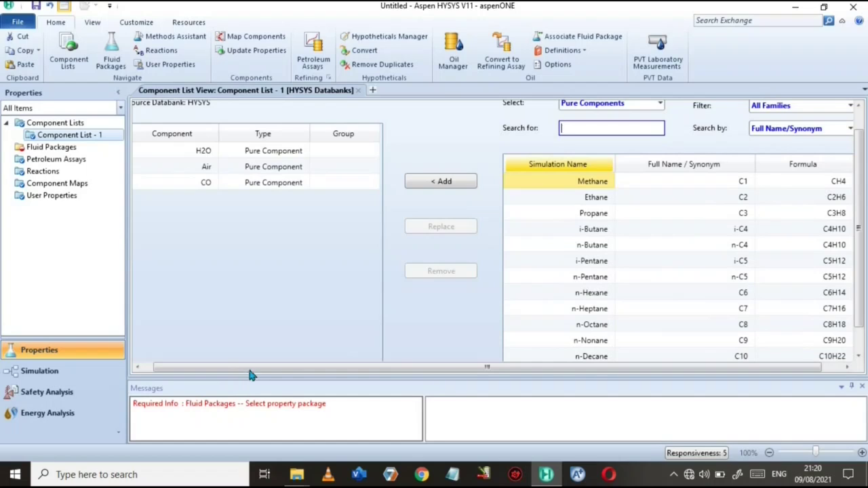
{"action": "left_click_drag", "start_coordinate": [266, 374], "coordinate": [228, 371]}
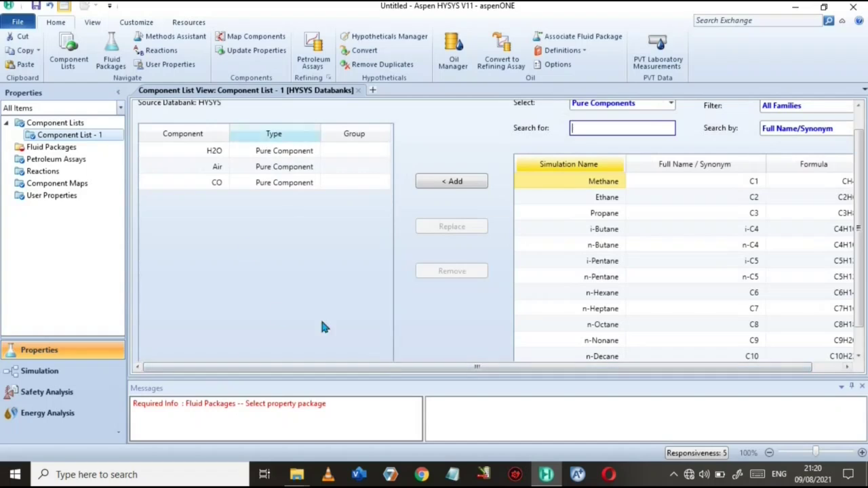
{"action": "scroll", "coordinate": [440, 262], "scroll_direction": "up", "scroll_amount": 1}
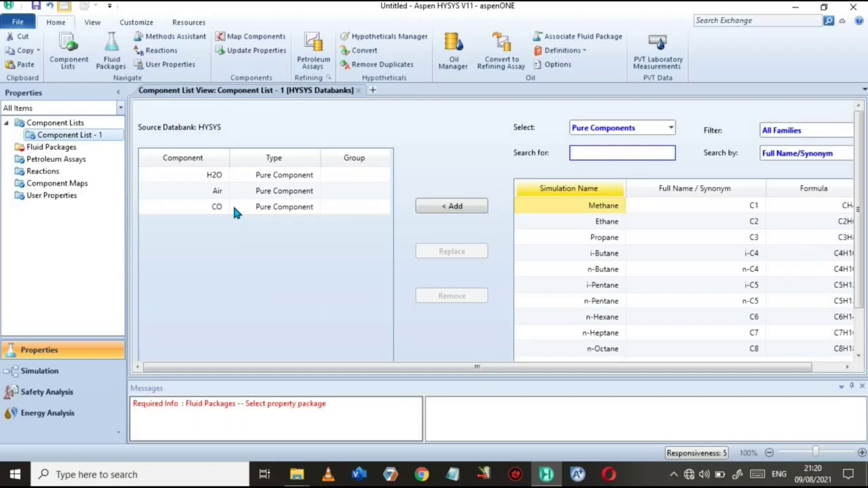
Add a fluid package for Component List - 1 and select NRTL as its property package.
{"action": "left_click", "coordinate": [42, 149]}
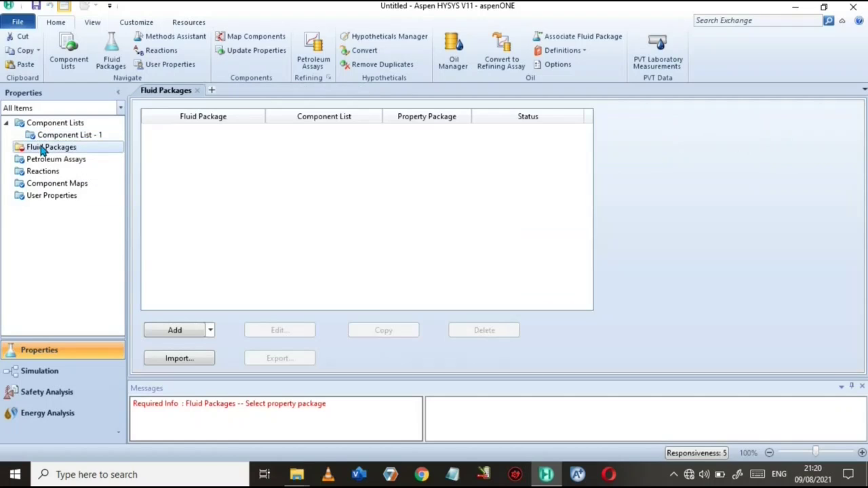
{"action": "left_click", "coordinate": [175, 331]}
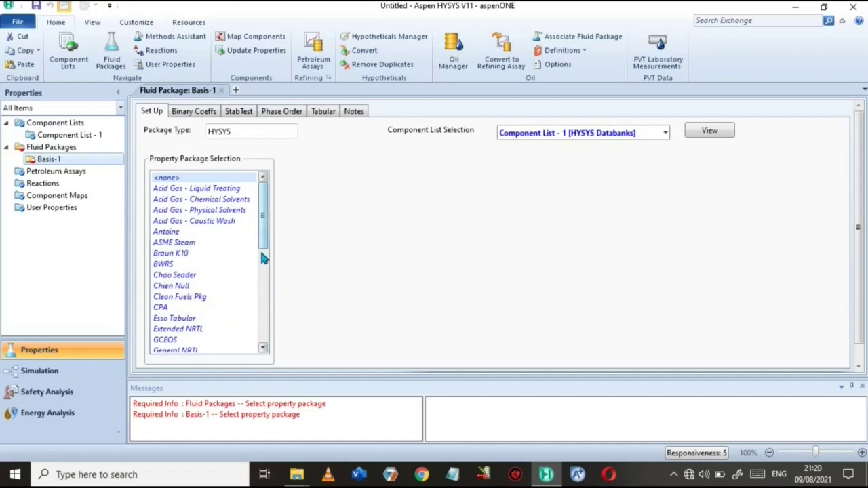
{"action": "mouse_move", "coordinate": [263, 255]}
{"action": "left_mouse_down"}
{"action": "mouse_move", "coordinate": [263, 333]}
{"action": "mouse_move", "coordinate": [267, 242]}
{"action": "left_mouse_up"}
{"action": "mouse_move", "coordinate": [264, 221]}
{"action": "left_mouse_down"}
{"action": "mouse_move", "coordinate": [267, 231]}
{"action": "mouse_move", "coordinate": [267, 217]}
{"action": "left_mouse_up"}
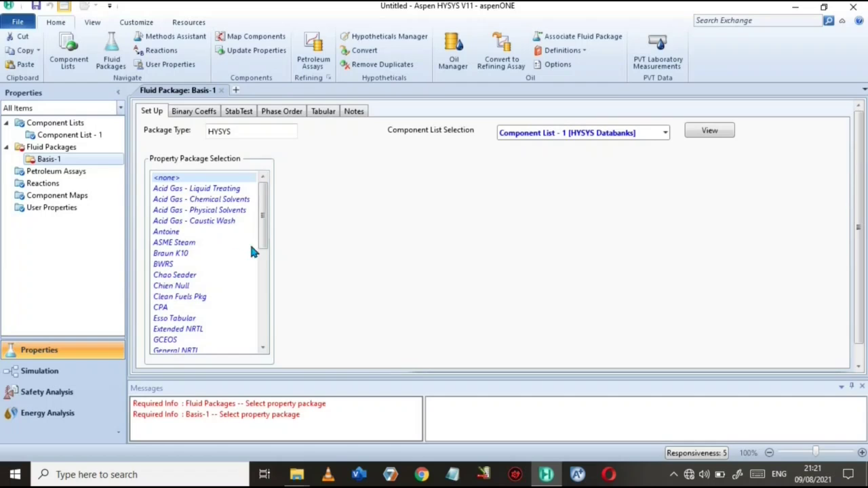
{"action": "left_click_drag", "start_coordinate": [266, 254], "coordinate": [270, 328]}
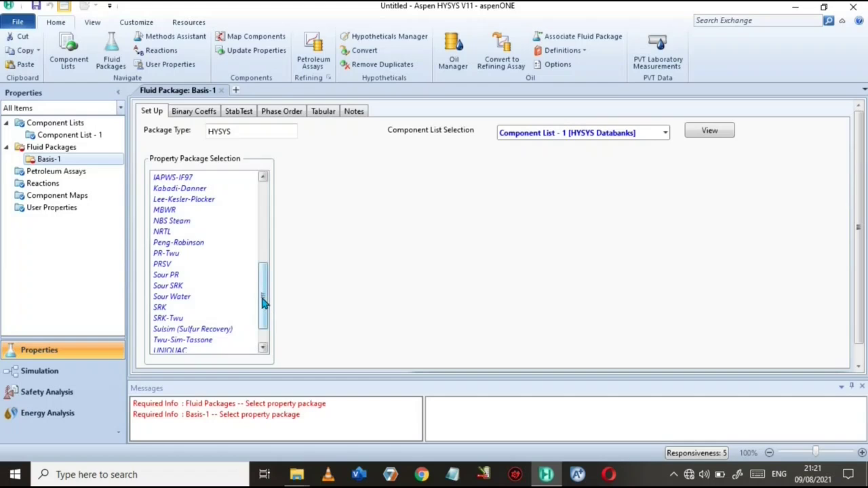
{"action": "left_click_drag", "start_coordinate": [264, 296], "coordinate": [265, 302]}
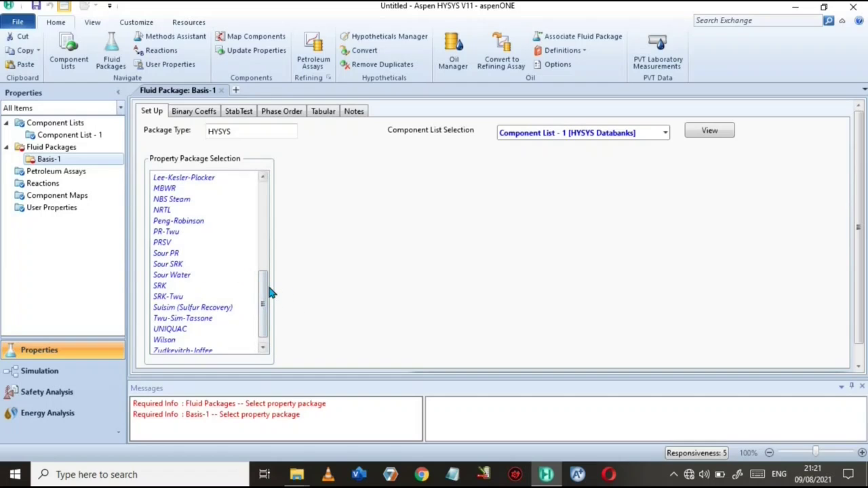
{"action": "left_click_drag", "start_coordinate": [267, 294], "coordinate": [267, 309]}
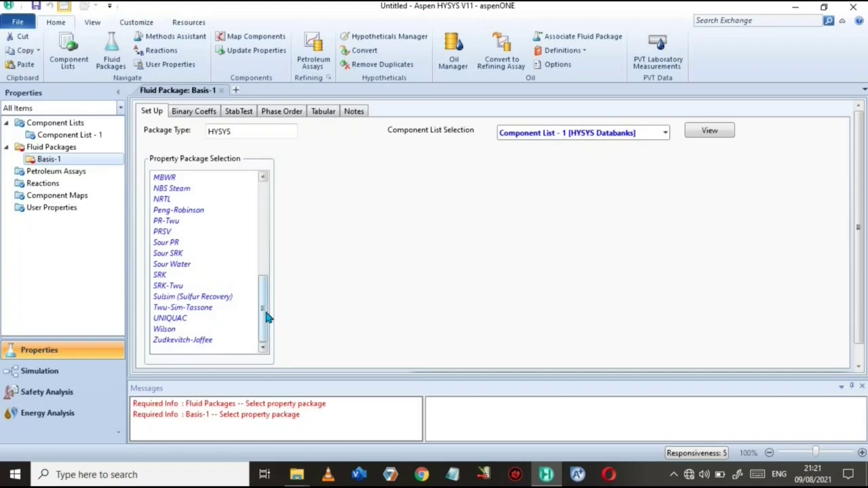
{"action": "left_click_drag", "start_coordinate": [267, 317], "coordinate": [267, 218]}
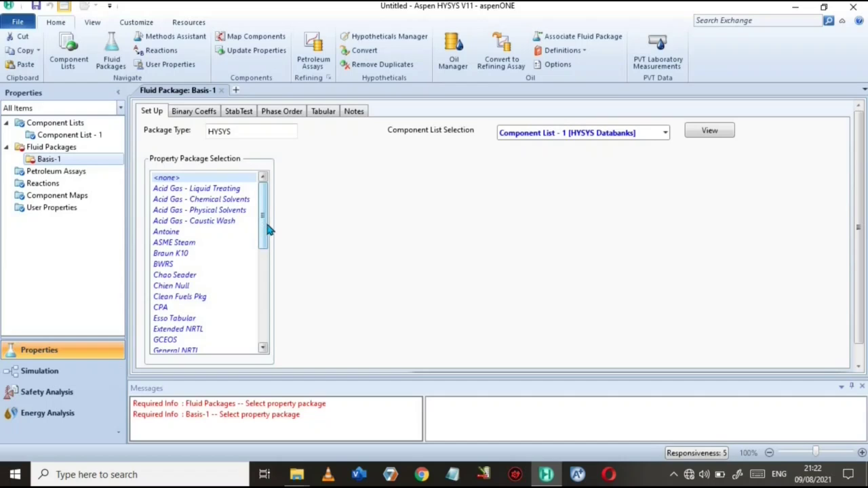
{"action": "left_click_drag", "start_coordinate": [267, 229], "coordinate": [269, 268]}
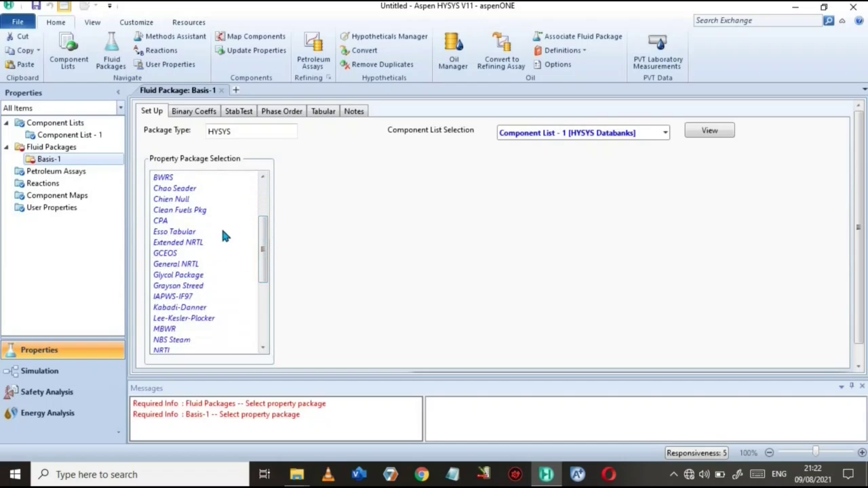
{"action": "left_click_drag", "start_coordinate": [266, 277], "coordinate": [188, 274]}
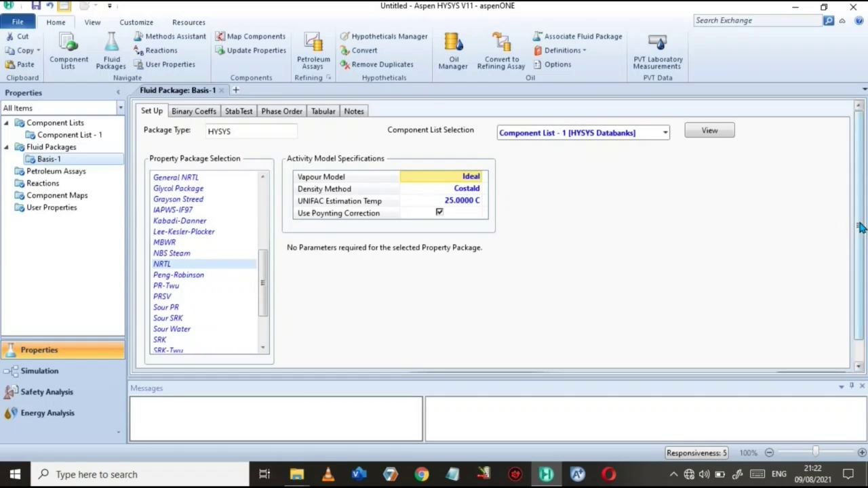
{"action": "left_click_drag", "start_coordinate": [860, 224], "coordinate": [856, 264]}
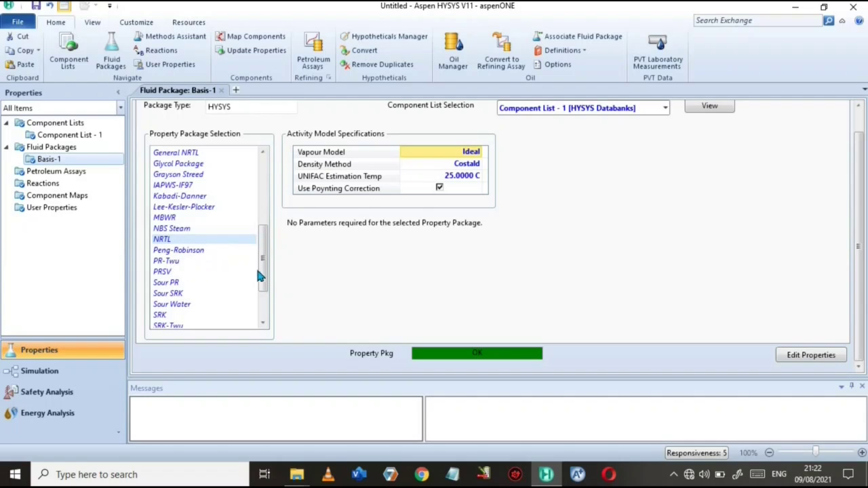
{"action": "left_click_drag", "start_coordinate": [265, 273], "coordinate": [265, 197]}
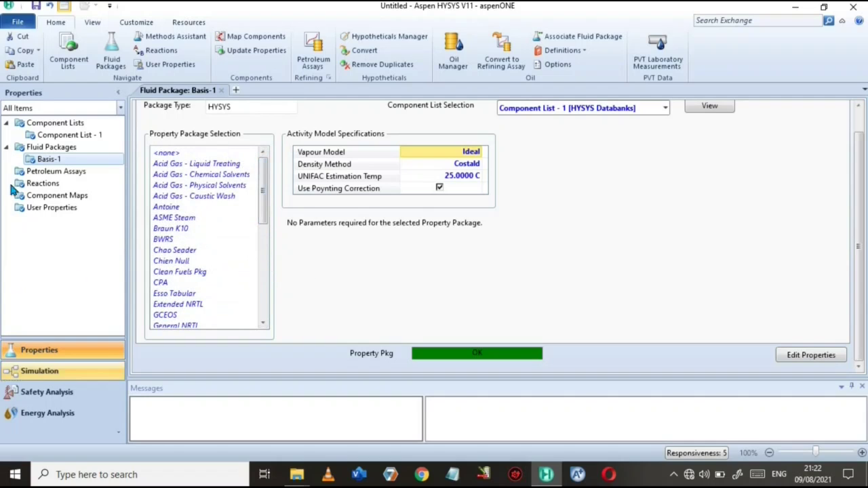
Reopen Component List - 1 and remove the H2O, Air and CO components together.
{"action": "double_click", "coordinate": [44, 136]}
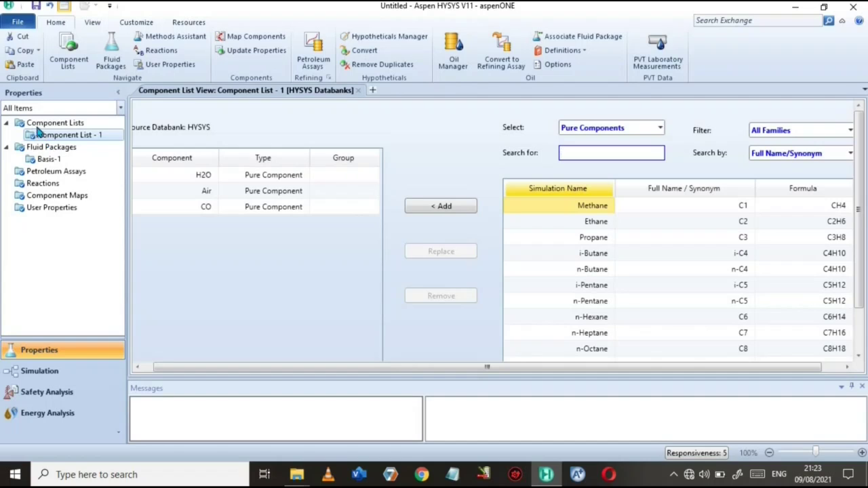
{"action": "scroll", "coordinate": [211, 210], "scroll_direction": "down", "scroll_amount": 1}
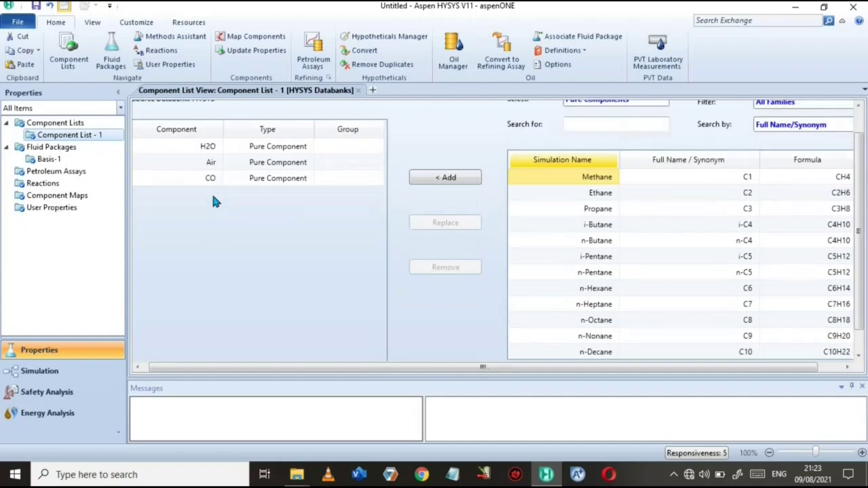
{"action": "left_click", "coordinate": [208, 149]}
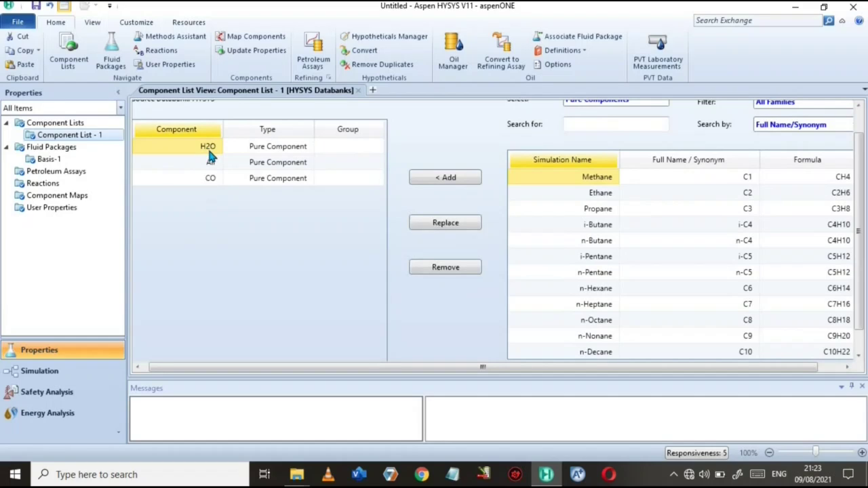
{"action": "key", "text": "shift+Down"}
{"action": "key", "text": "shift+Down"}
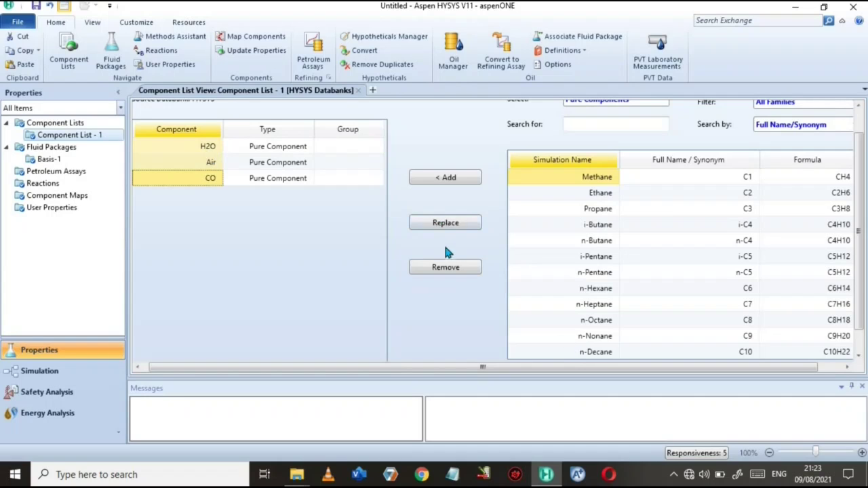
{"action": "left_click", "coordinate": [445, 266]}
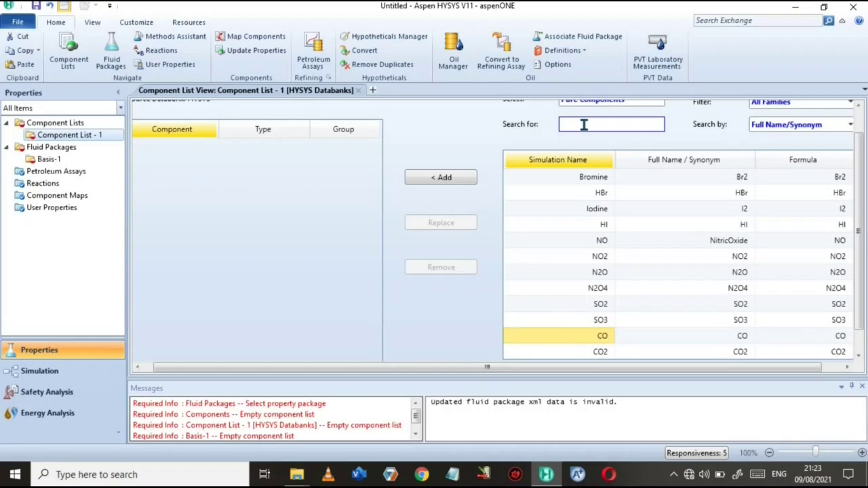
Search the pure components for ethanol and add Ethanol to the component list.
{"action": "type", "text": "eth"}
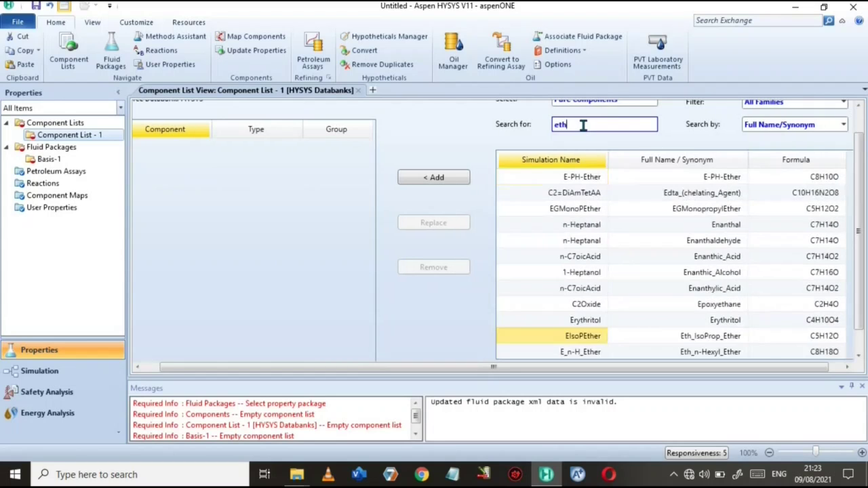
{"action": "type", "text": "an"}
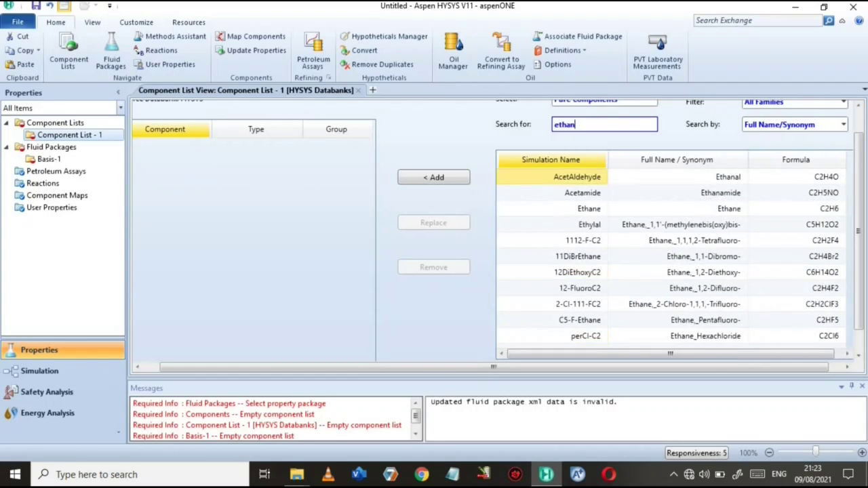
{"action": "type", "text": "ol"}
{"action": "left_click", "coordinate": [587, 195]}
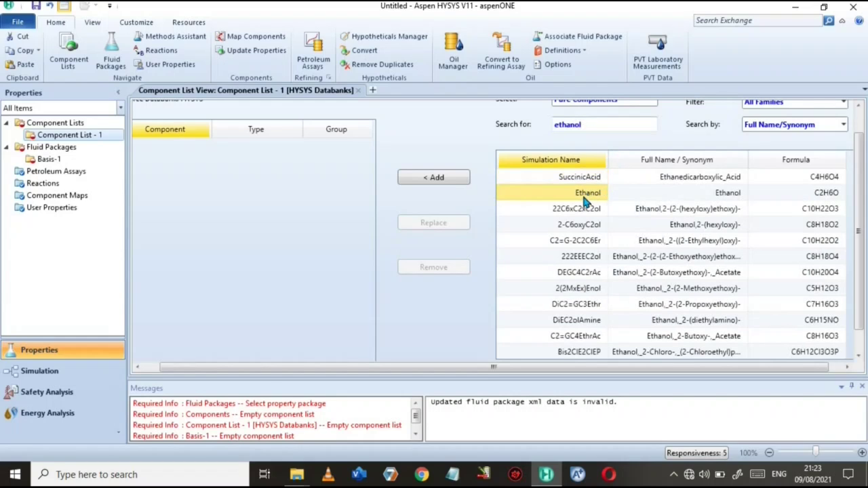
{"action": "double_click", "coordinate": [584, 197]}
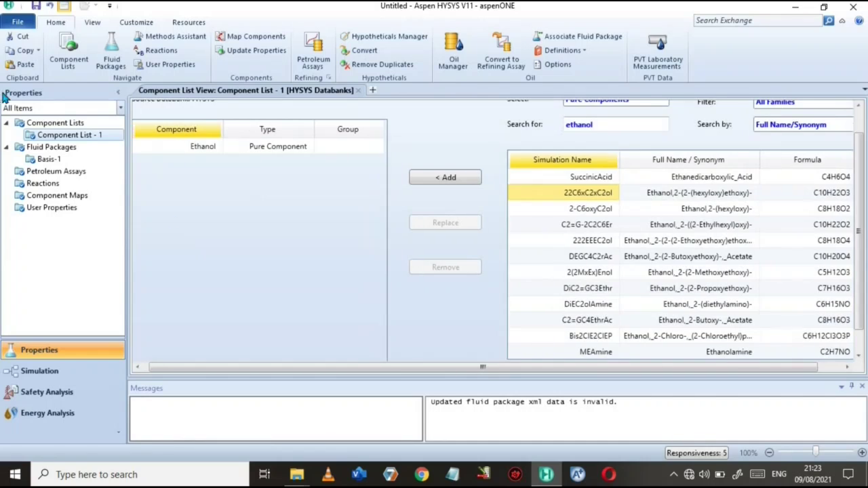
Try to assign Peng-Robinson as the property package of the Basis-1 fluid package.
{"action": "left_click", "coordinate": [48, 160]}
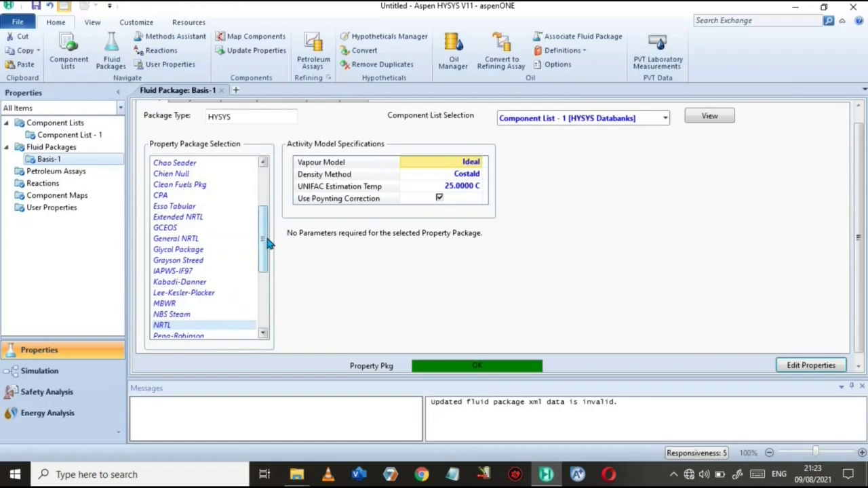
{"action": "left_click_drag", "start_coordinate": [268, 243], "coordinate": [265, 269]}
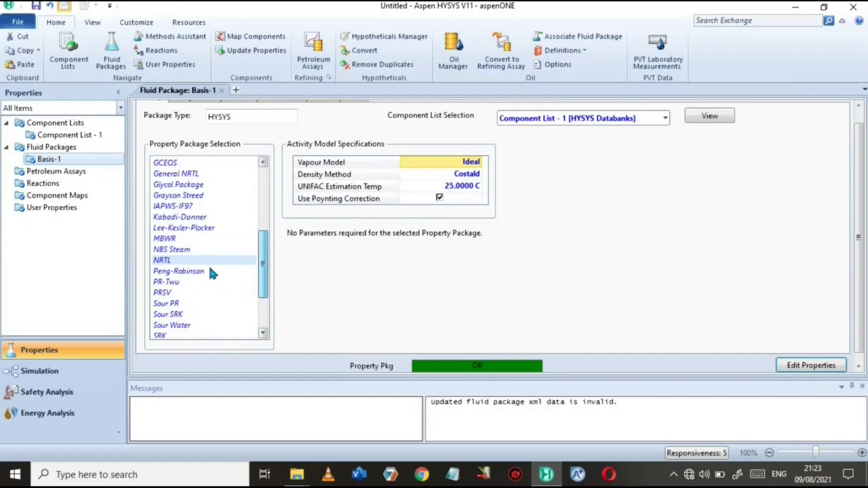
{"action": "left_click", "coordinate": [202, 274]}
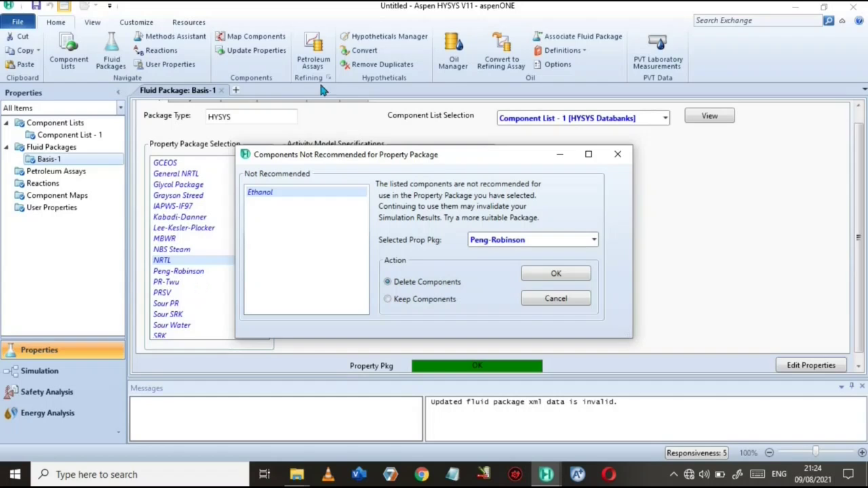
{"action": "left_click", "coordinate": [618, 156]}
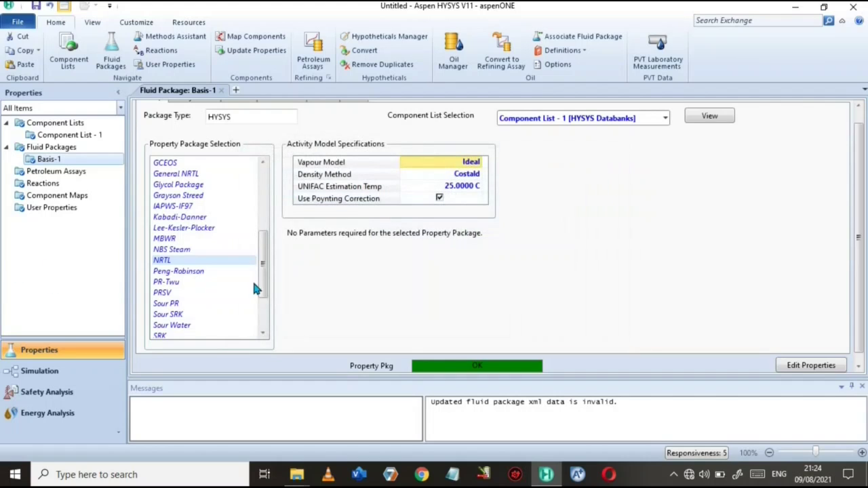
Try Wilson and Antoine in turn as the property package of Basis-1.
{"action": "scroll", "coordinate": [265, 310], "scroll_direction": "down", "scroll_amount": 3}
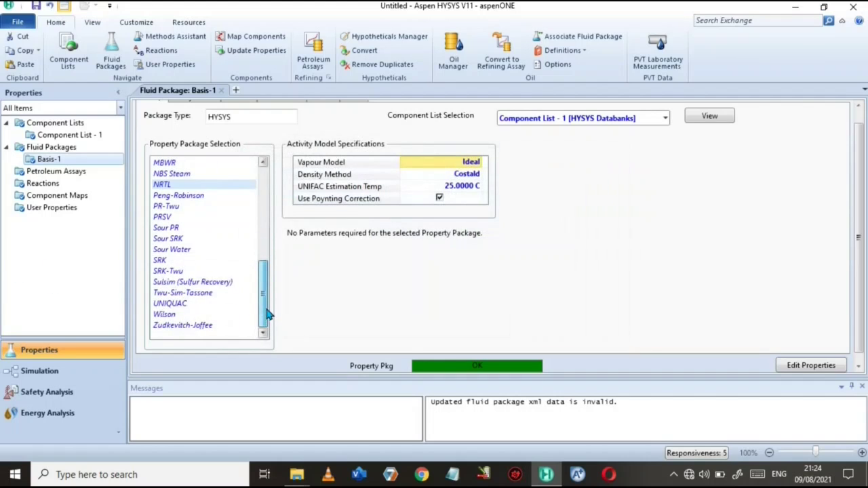
{"action": "left_click", "coordinate": [170, 316]}
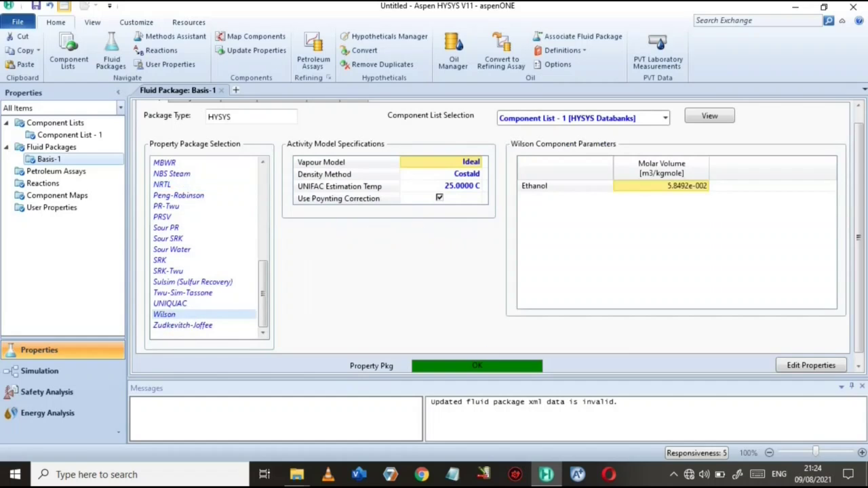
{"action": "scroll", "coordinate": [862, 271], "scroll_direction": "down", "scroll_amount": 1}
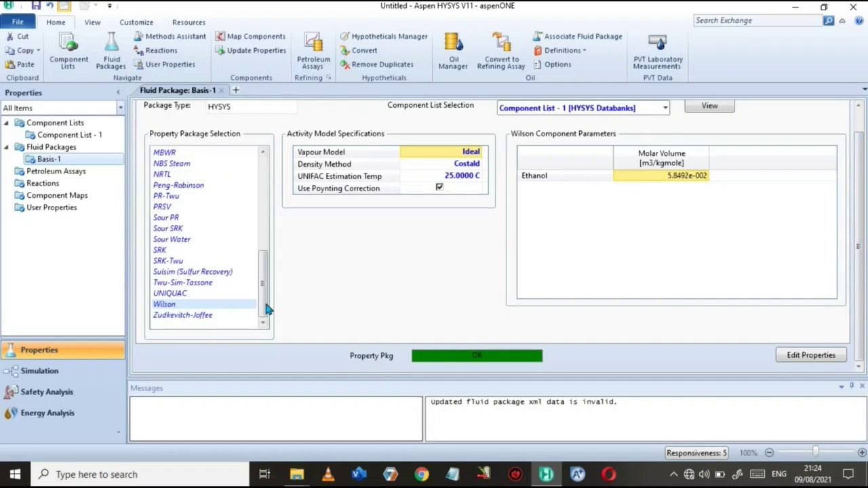
{"action": "left_click_drag", "start_coordinate": [266, 302], "coordinate": [171, 213]}
{"action": "left_click", "coordinate": [170, 209]}
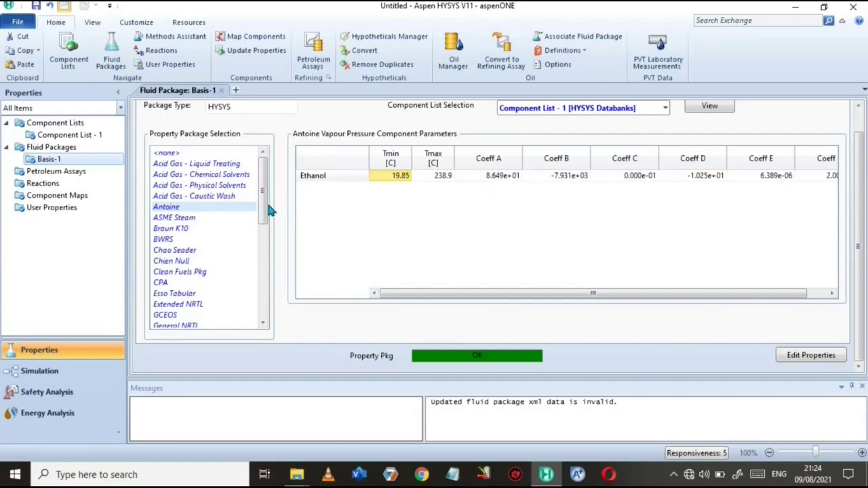
Set the property package of Basis-1 to NRTL.
{"action": "left_click_drag", "start_coordinate": [264, 216], "coordinate": [268, 277]}
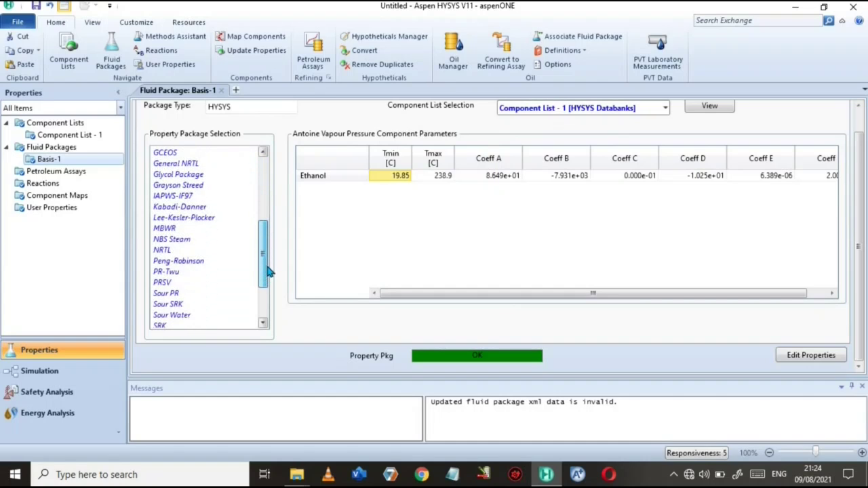
{"action": "left_click", "coordinate": [166, 251]}
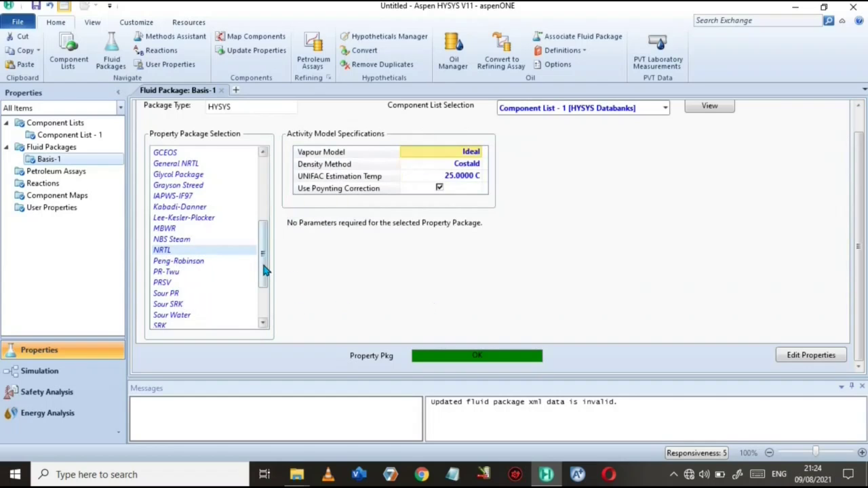
{"action": "left_click_drag", "start_coordinate": [267, 280], "coordinate": [268, 302]}
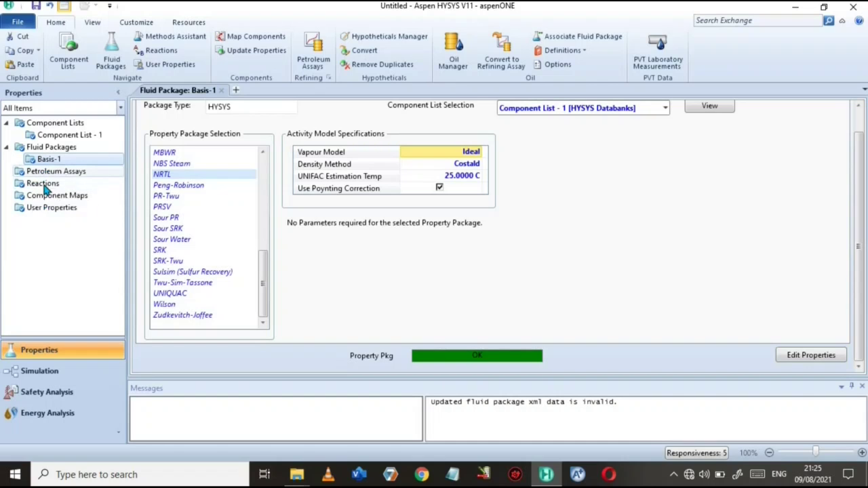
View the petroleum assays and reactions pages, and switch to the simulation environment.
{"action": "left_click", "coordinate": [42, 172]}
{"action": "left_click", "coordinate": [41, 183]}
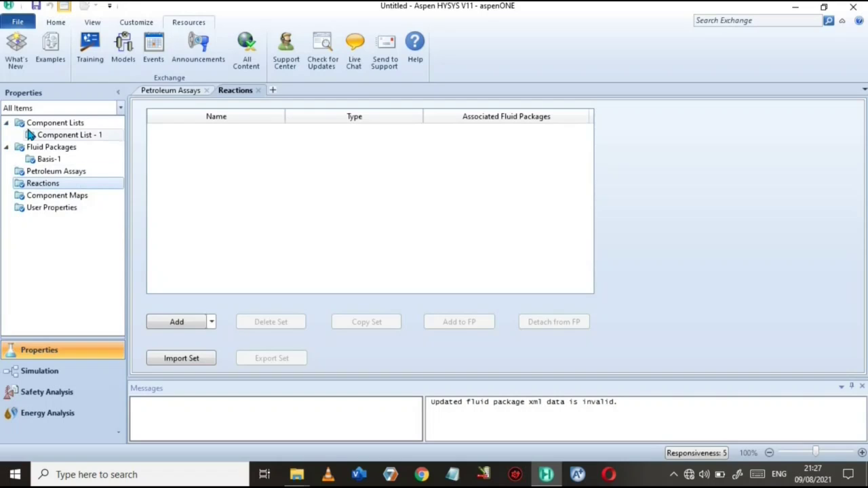
{"action": "left_click", "coordinate": [44, 380]}
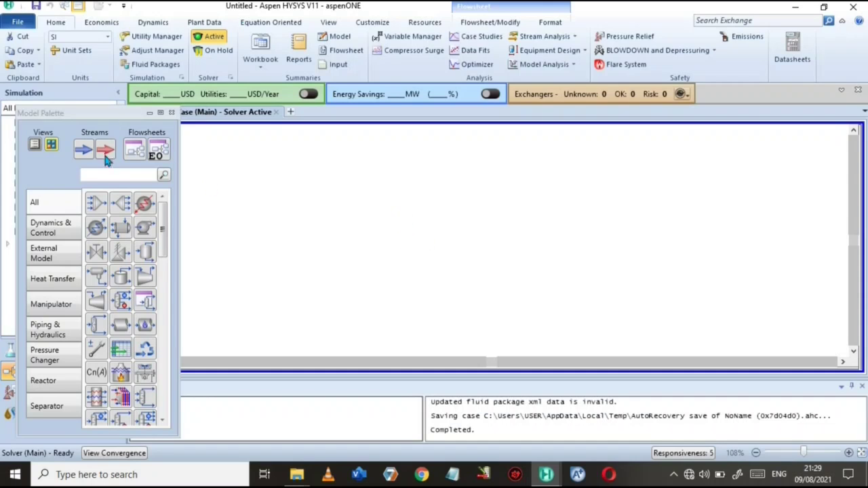
Examine the full set of models in the Model Palette and its separator and reactor categories.
{"action": "left_click_drag", "start_coordinate": [51, 115], "coordinate": [80, 96]}
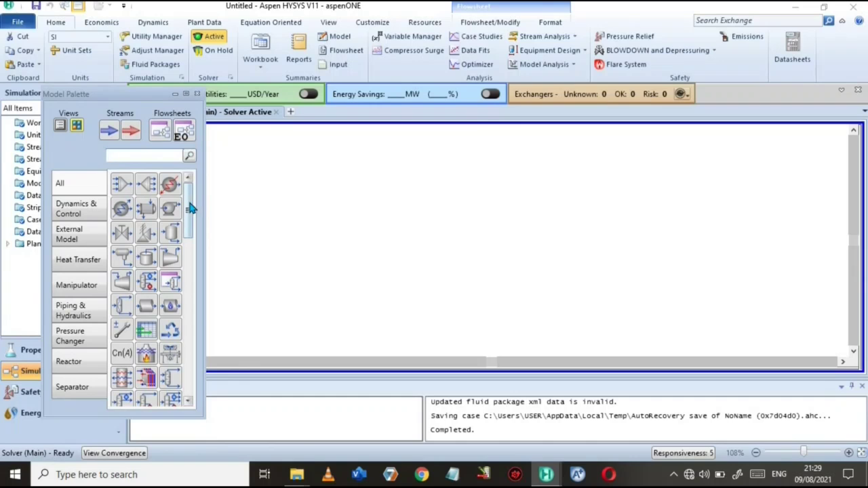
{"action": "scroll", "coordinate": [192, 232], "scroll_direction": "down", "scroll_amount": 1}
{"action": "scroll", "coordinate": [192, 232], "scroll_direction": "down", "scroll_amount": 15}
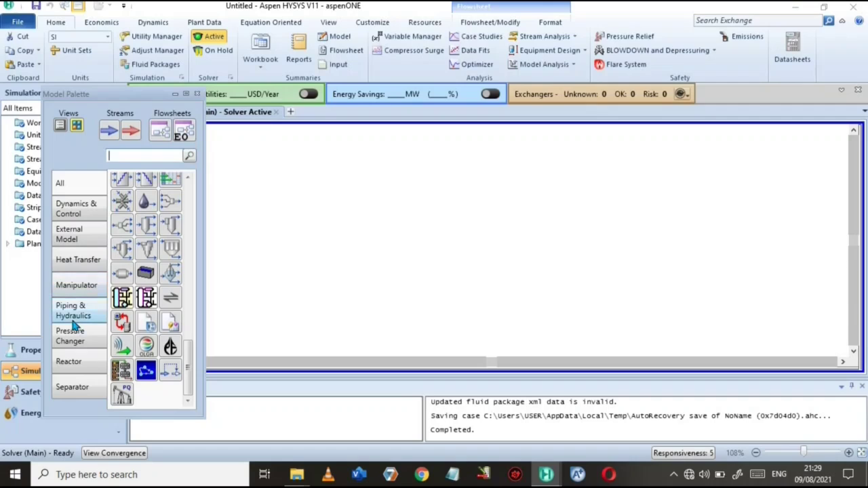
{"action": "left_click", "coordinate": [81, 388]}
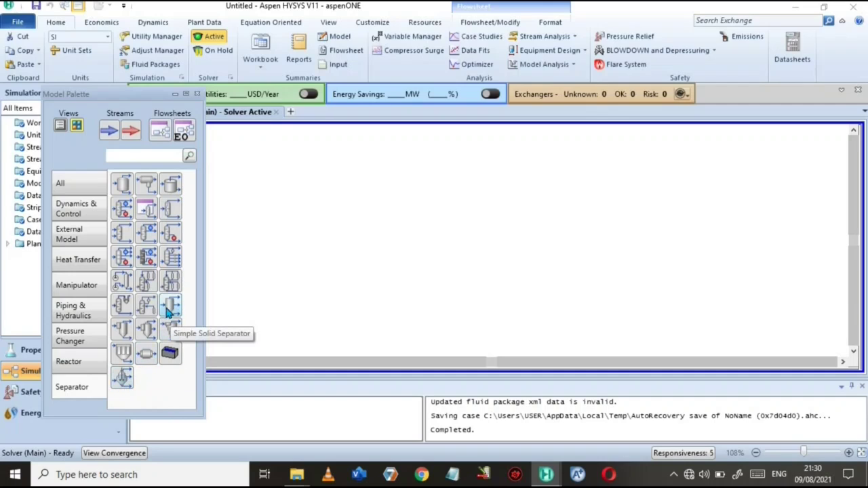
{"action": "left_click", "coordinate": [83, 367]}
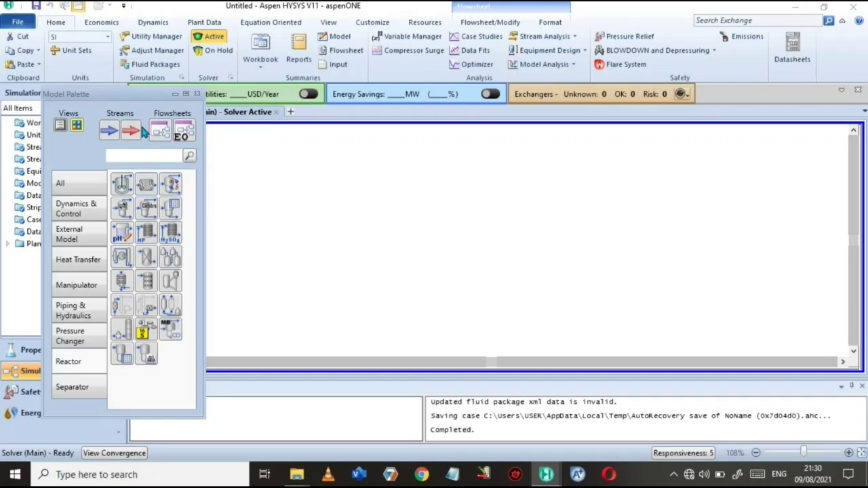
{"action": "left_click_drag", "start_coordinate": [136, 99], "coordinate": [117, 74]}
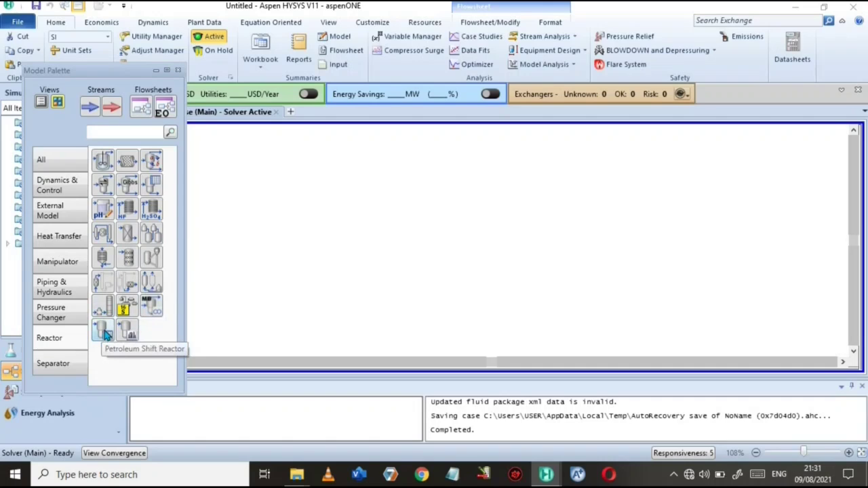
Examine the pressure changer, piping and hydraulics, manipulator, heat transfer and external model categories of the Model Palette.
{"action": "left_click", "coordinate": [65, 313]}
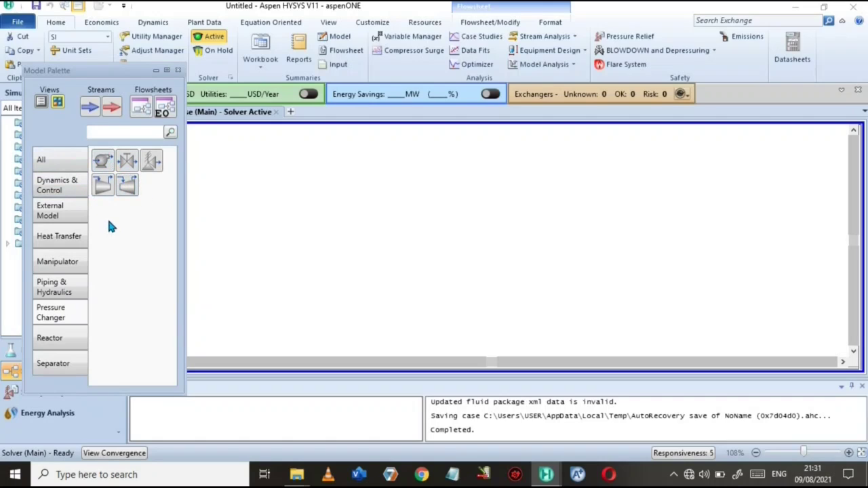
{"action": "left_click", "coordinate": [126, 186]}
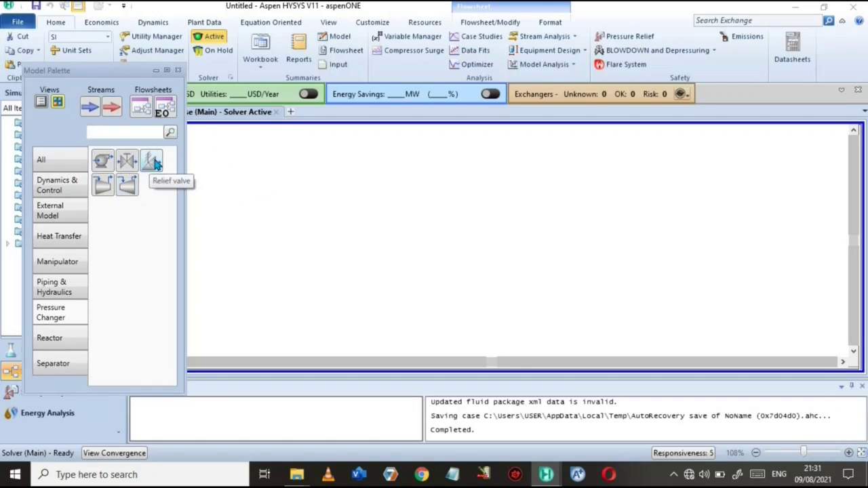
{"action": "left_click", "coordinate": [53, 292]}
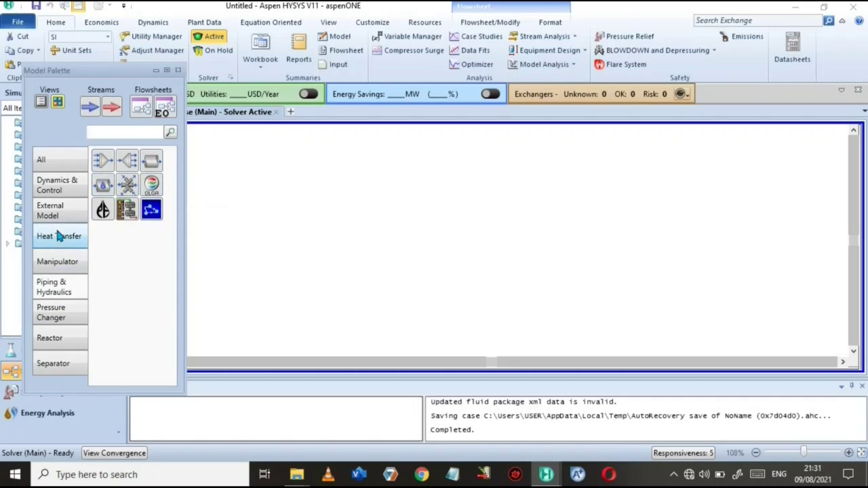
{"action": "left_click", "coordinate": [60, 267]}
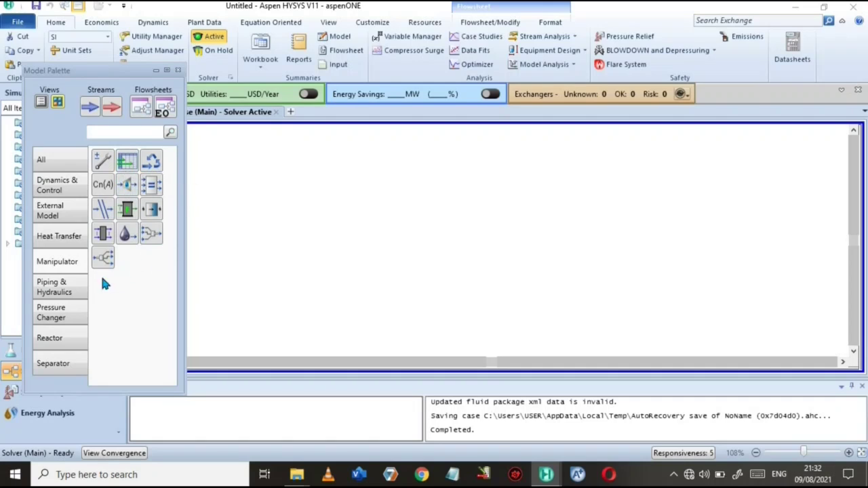
{"action": "left_click", "coordinate": [65, 238]}
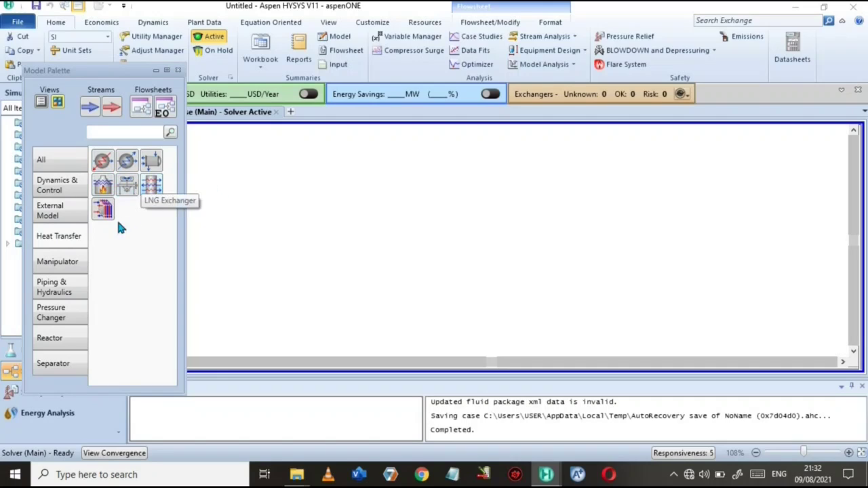
{"action": "left_click", "coordinate": [63, 208]}
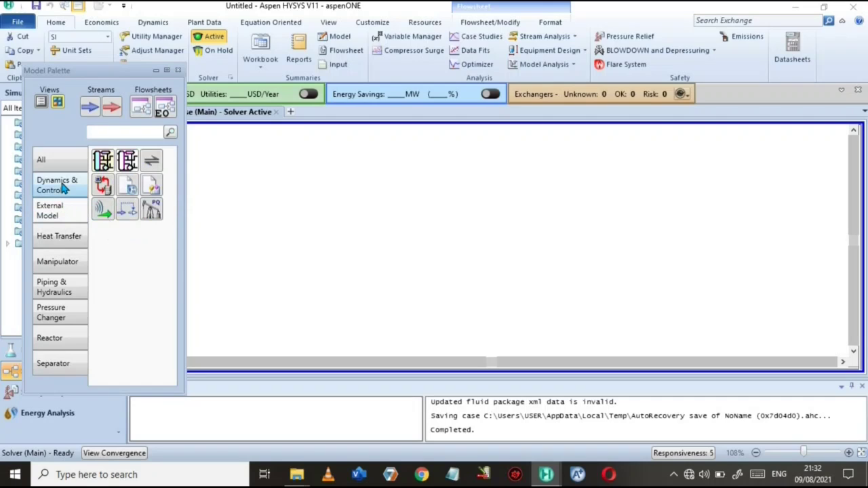
Show the Dynamics & Control models and dock the Model Palette to the right of the flowsheet.
{"action": "left_click", "coordinate": [63, 186]}
{"action": "left_click", "coordinate": [62, 205]}
{"action": "left_click", "coordinate": [62, 188]}
{"action": "left_click", "coordinate": [62, 213]}
{"action": "left_click", "coordinate": [63, 187]}
{"action": "left_click", "coordinate": [63, 208]}
{"action": "left_click", "coordinate": [60, 193]}
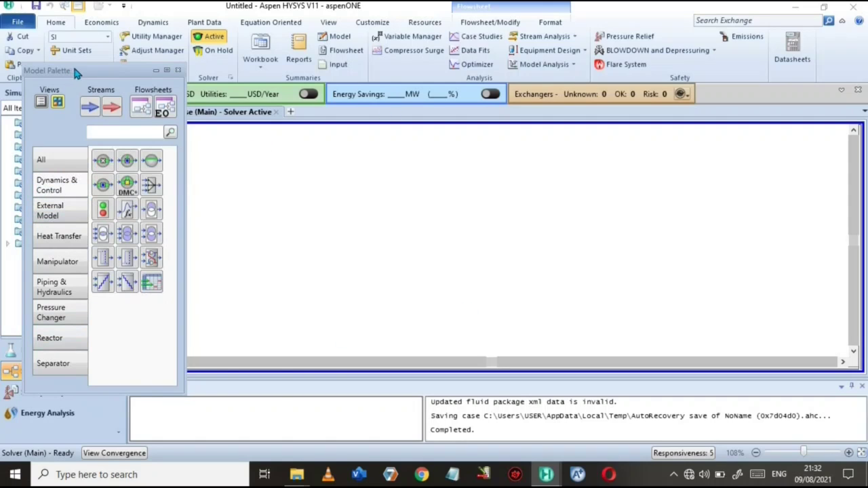
{"action": "left_click_drag", "start_coordinate": [76, 73], "coordinate": [858, 277]}
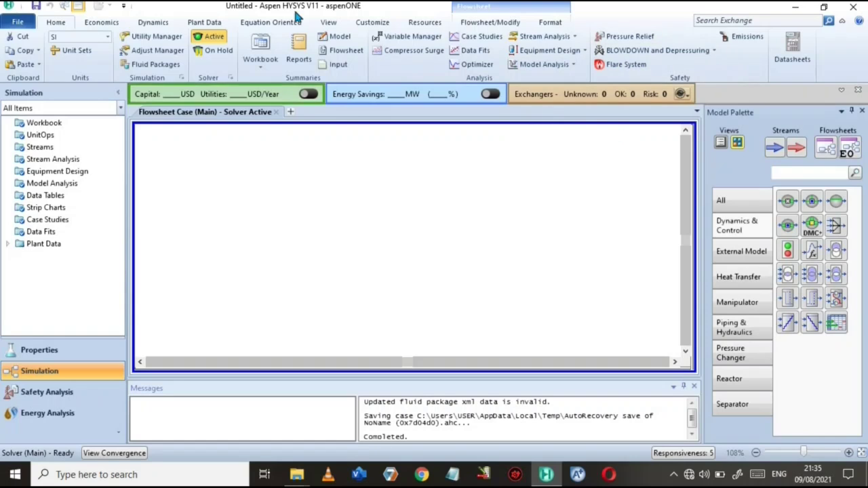
Examine the available commands for dynamics, economics, plant data, equation-oriented modelling, customization, flowsheet modification and text formatting.
{"action": "left_click", "coordinate": [154, 22]}
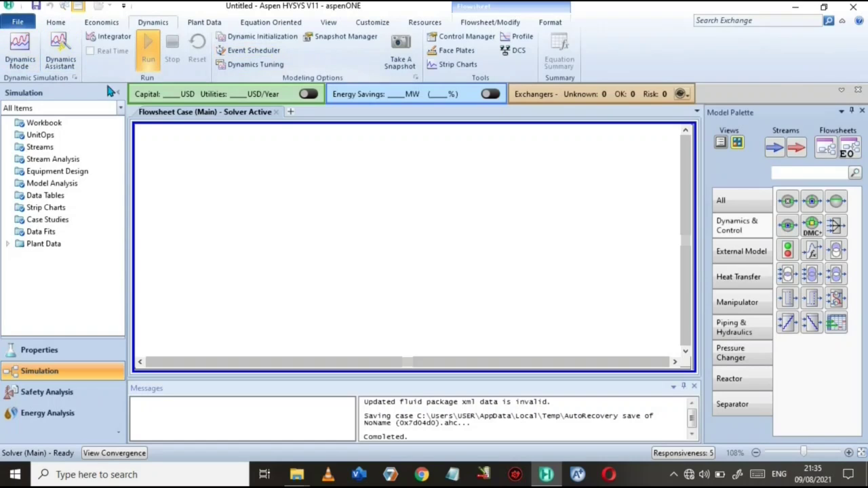
{"action": "left_click", "coordinate": [148, 60]}
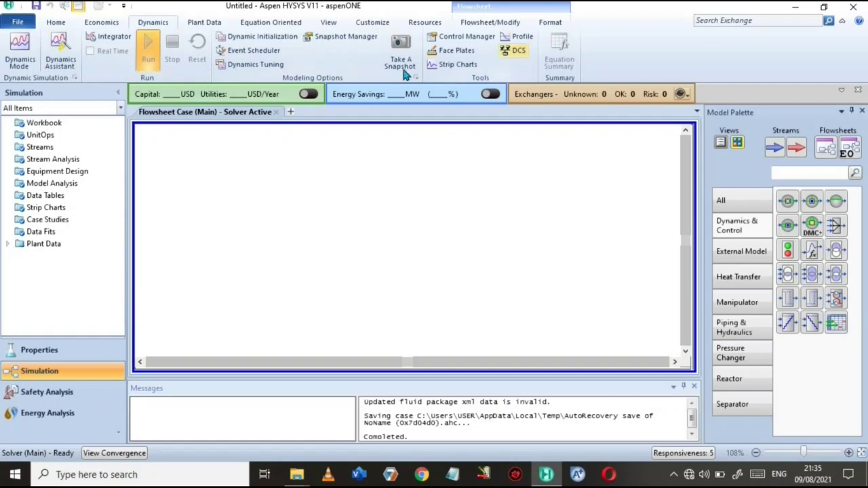
{"action": "left_click", "coordinate": [102, 21]}
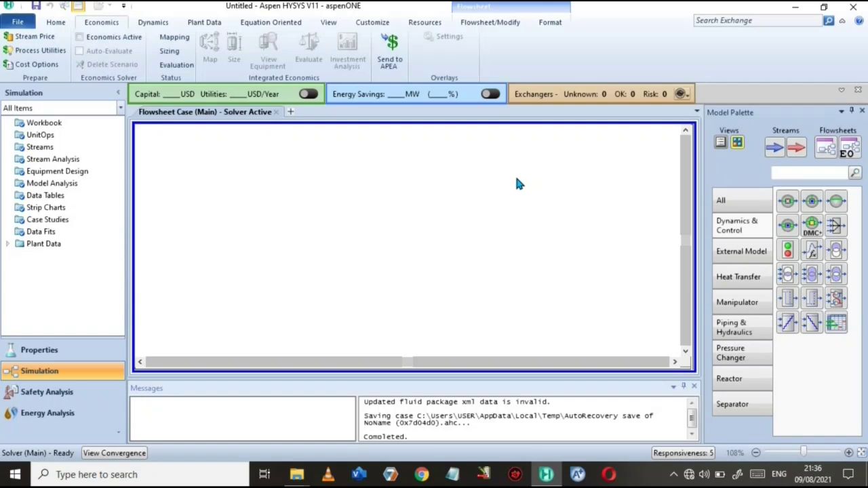
{"action": "left_click", "coordinate": [215, 23]}
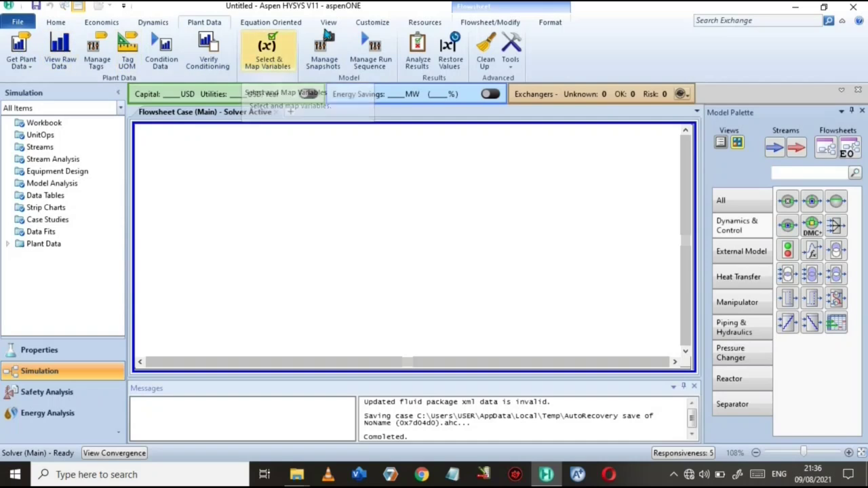
{"action": "left_click", "coordinate": [297, 23]}
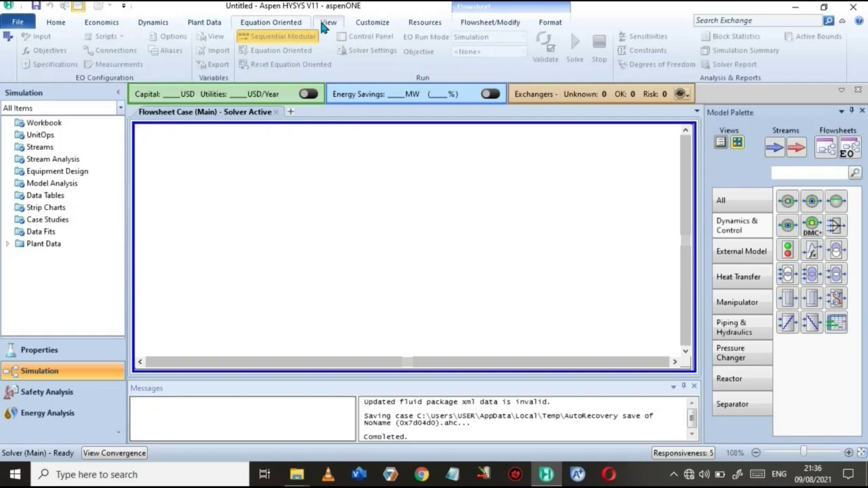
{"action": "left_click", "coordinate": [326, 24]}
{"action": "left_click", "coordinate": [372, 23]}
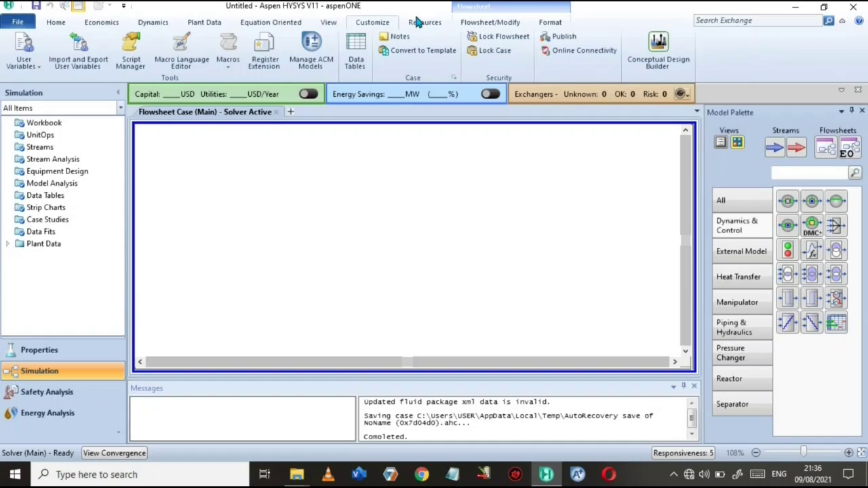
{"action": "left_click", "coordinate": [488, 22]}
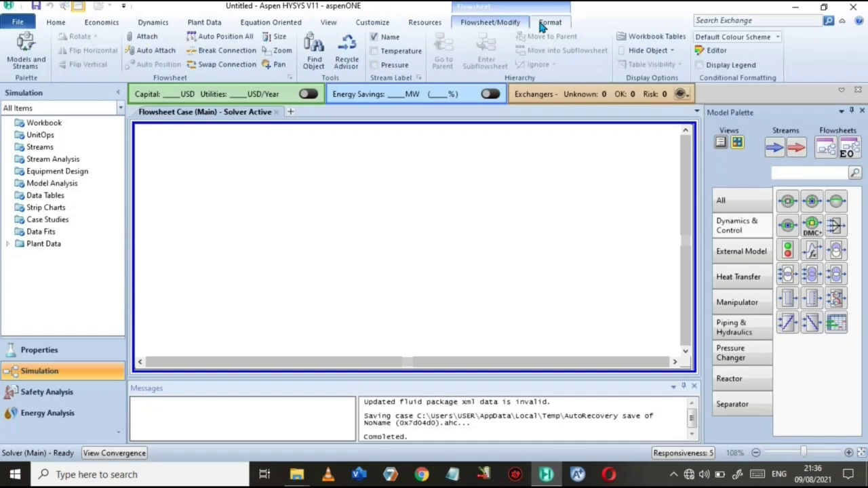
{"action": "left_click", "coordinate": [542, 24]}
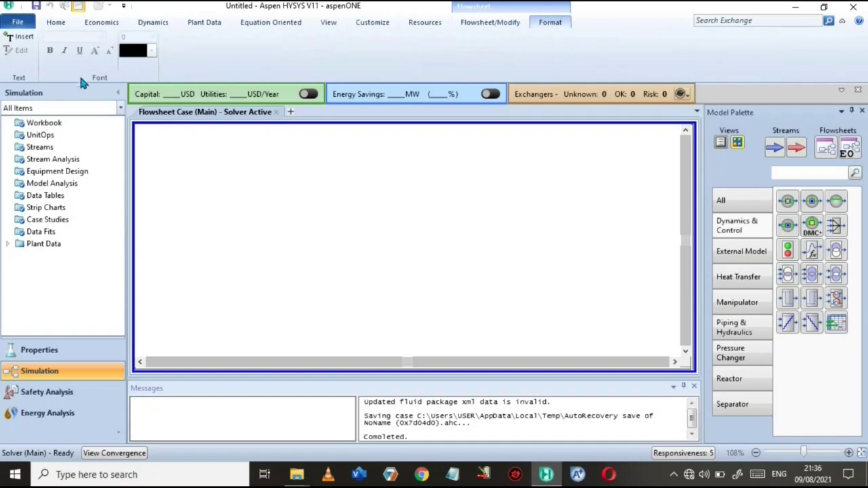
{"action": "left_click", "coordinate": [57, 25]}
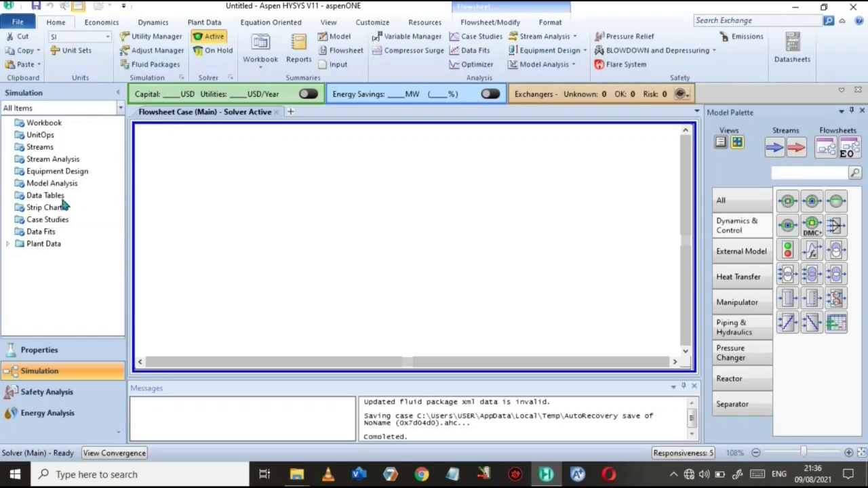